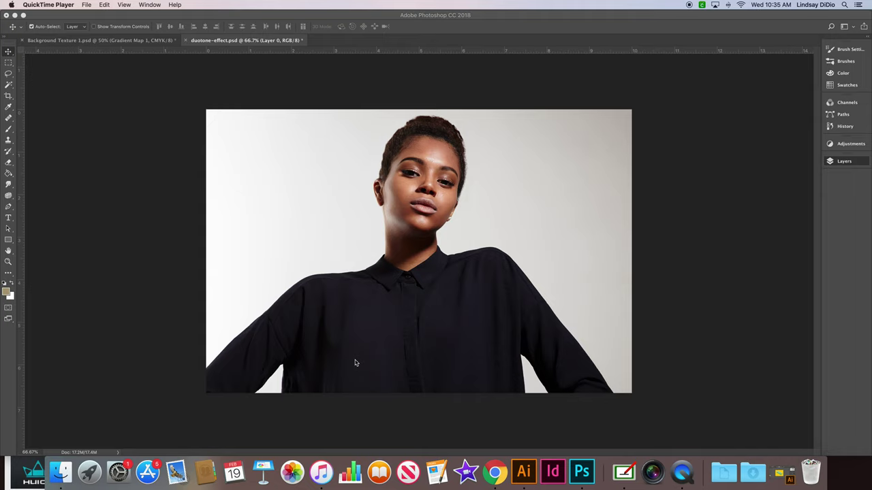
# Step: Float the Layers panel beside the photo and bring up the new adjustment layer list
pyautogui.click(830, 162)
pyautogui.moveTo(721, 157); pyautogui.dragTo(655, 76)
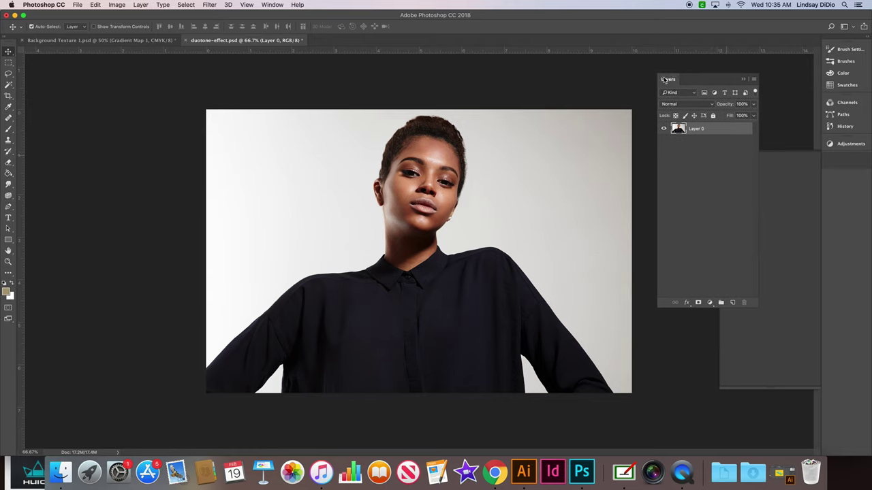
pyautogui.click(273, 5)
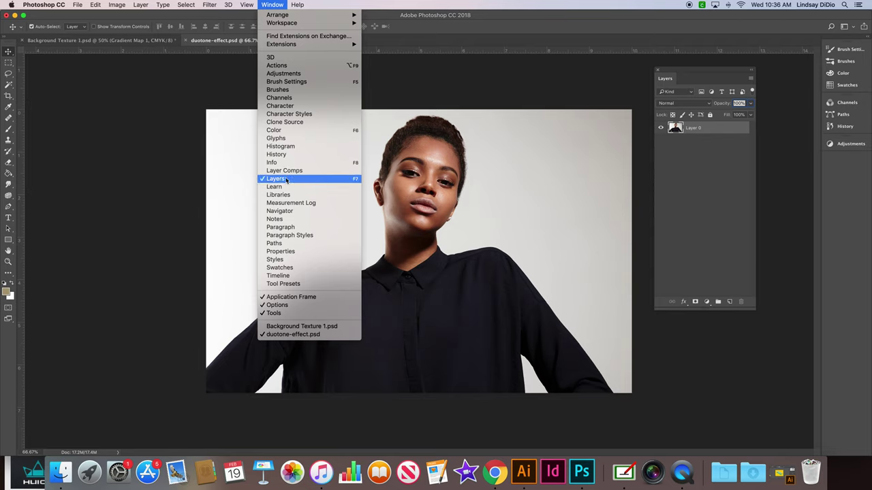
pyautogui.click(711, 134)
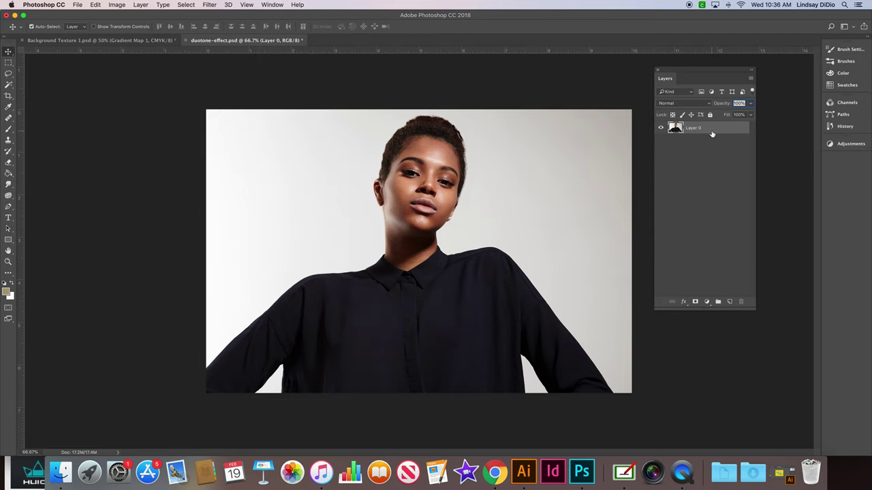
pyautogui.click(707, 303)
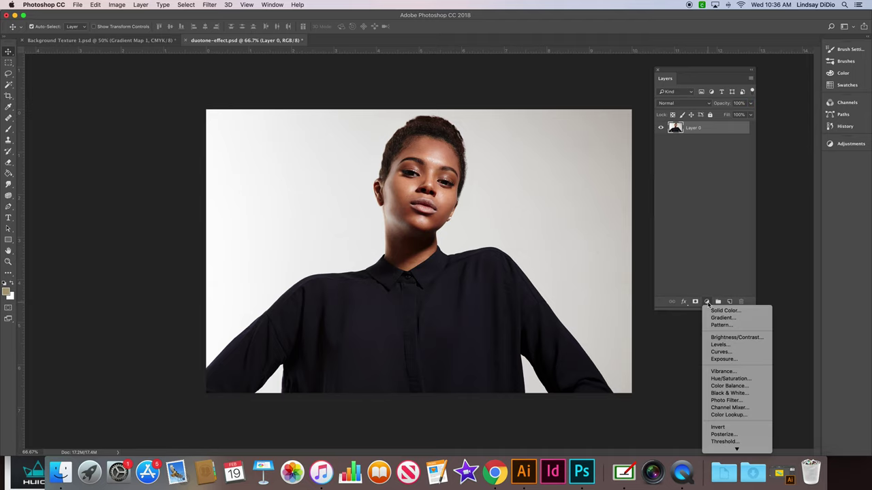
# Step: Add a Gradient Map adjustment layer above Layer 0, tinting the portrait tan-to-cream
pyautogui.moveTo(736, 447)
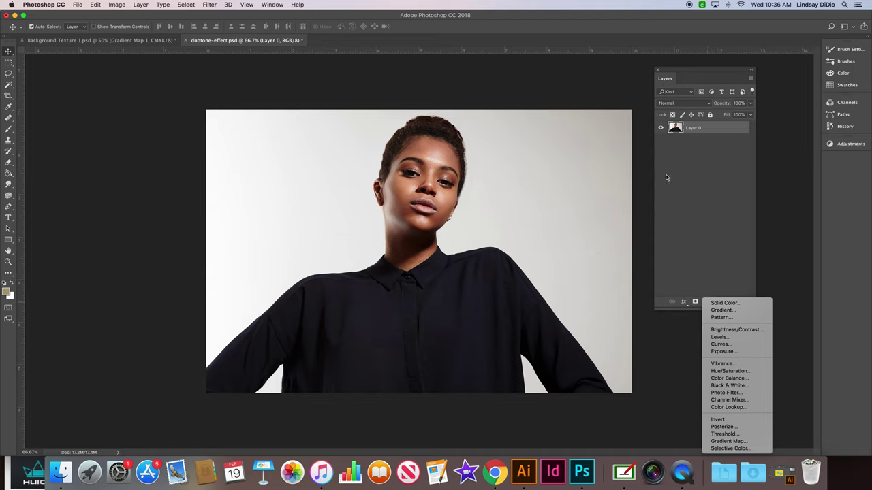
pyautogui.click(694, 279)
pyautogui.click(706, 302)
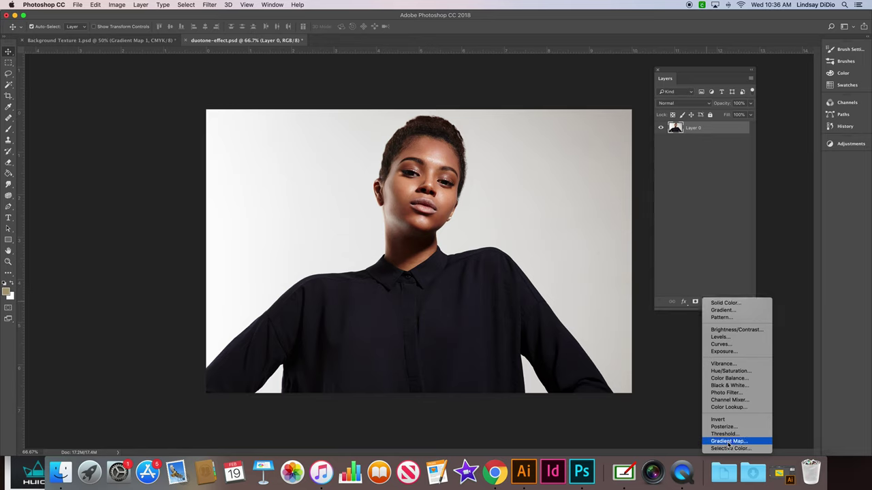
pyautogui.click(728, 442)
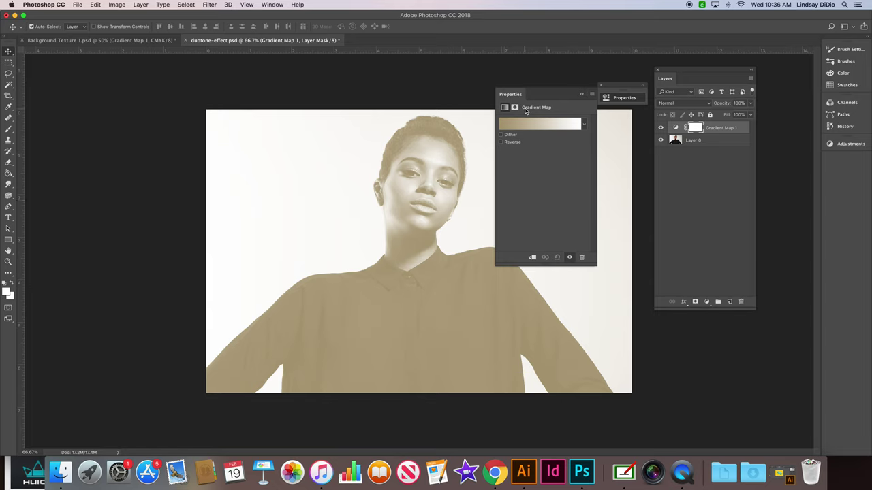
# Step: Dock the Gradient Map properties beside Layers, keeping the Foreground to Background gradient unchanged
pyautogui.moveTo(561, 100); pyautogui.dragTo(587, 79)
pyautogui.click(565, 104)
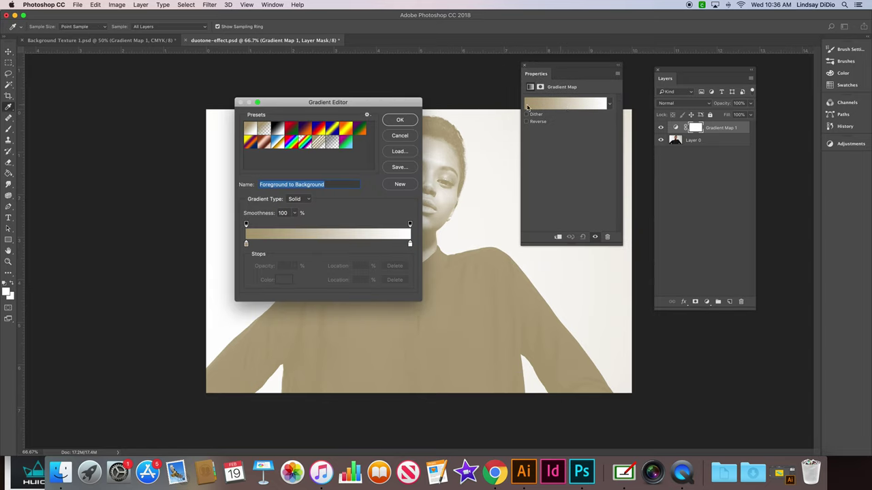
pyautogui.moveTo(349, 104); pyautogui.dragTo(176, 73)
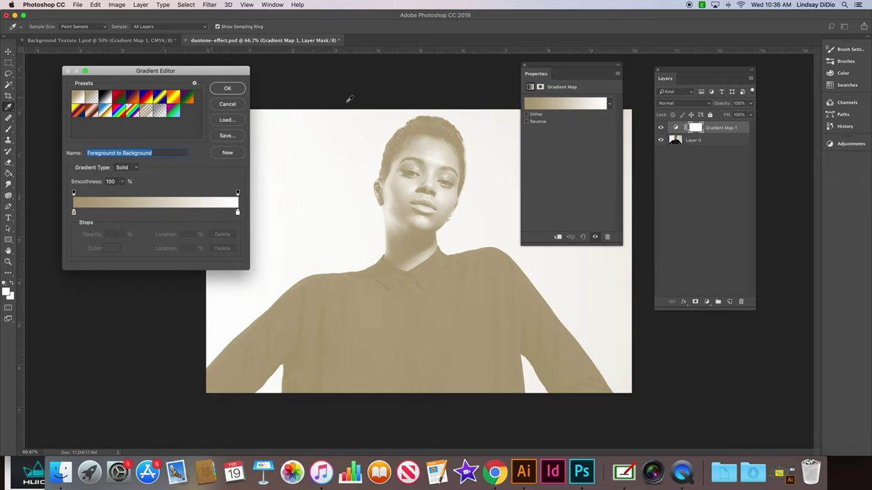
pyautogui.click(227, 104)
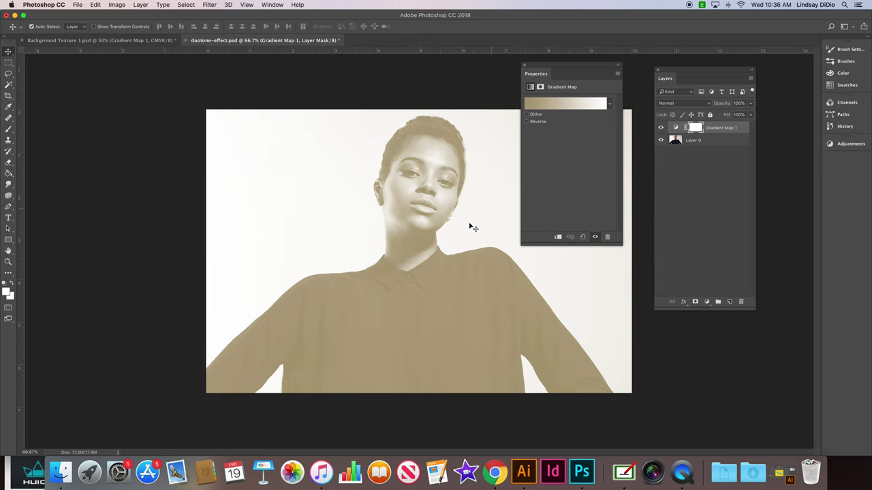
pyautogui.click(609, 104)
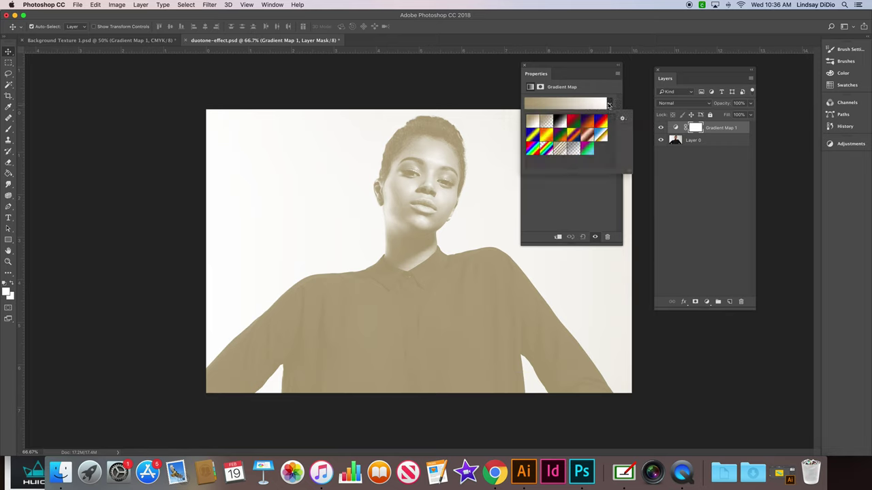
# Step: Try black-white, red-green, Copper, rainbow and other presets, settling on violet-to-orange
pyautogui.click(559, 121)
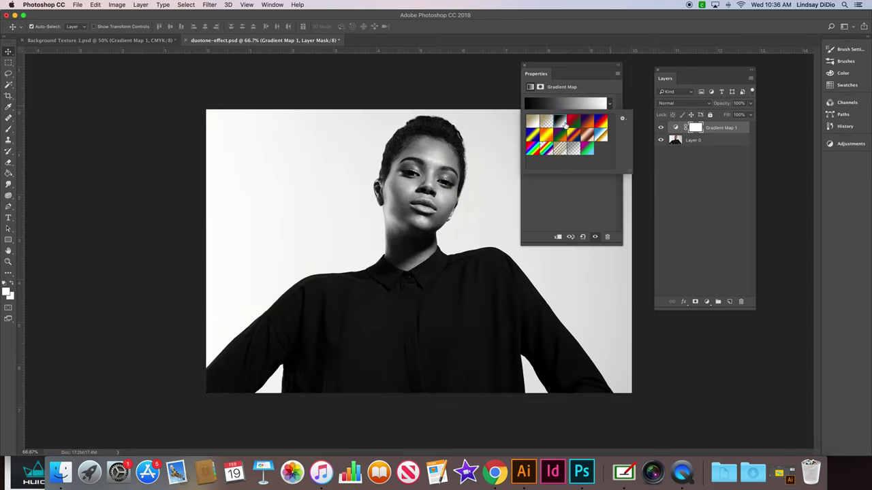
pyautogui.click(573, 122)
pyautogui.click(587, 126)
pyautogui.click(598, 124)
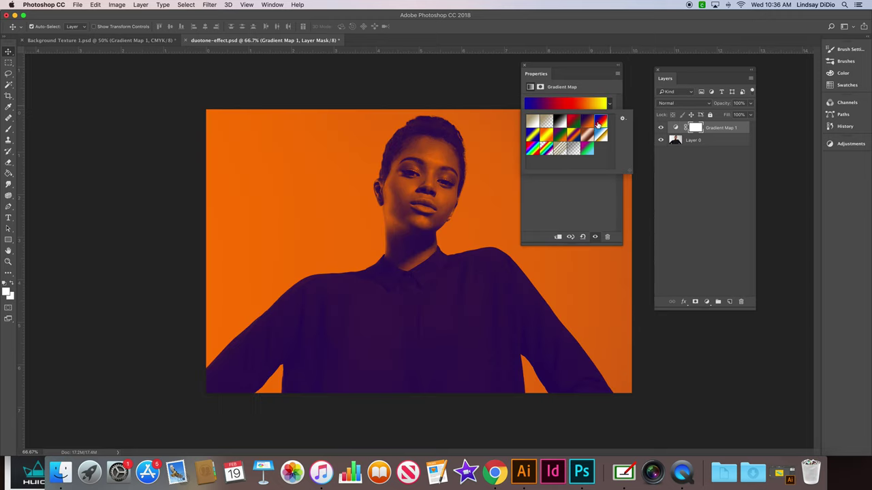
pyautogui.click(586, 126)
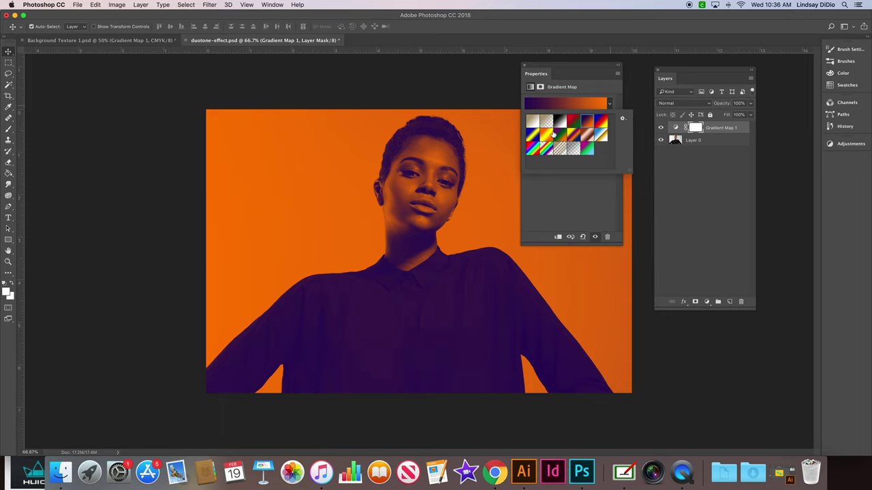
pyautogui.click(599, 125)
pyautogui.click(560, 138)
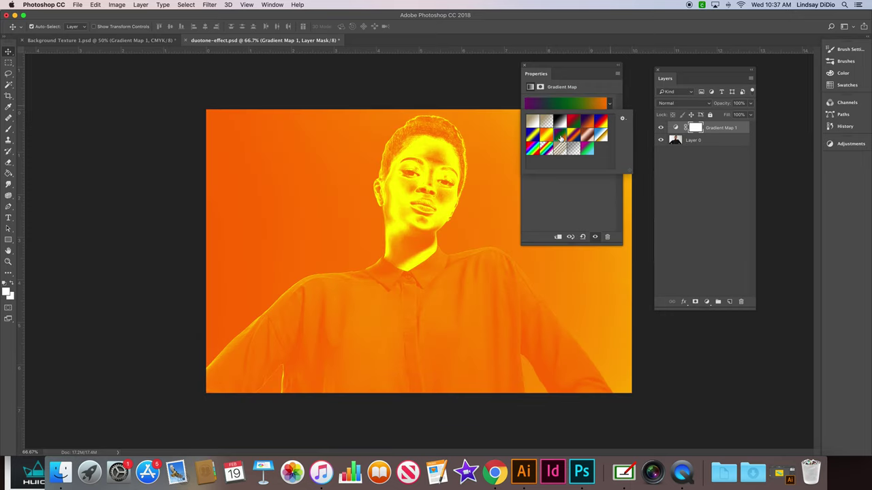
pyautogui.click(577, 139)
pyautogui.click(588, 139)
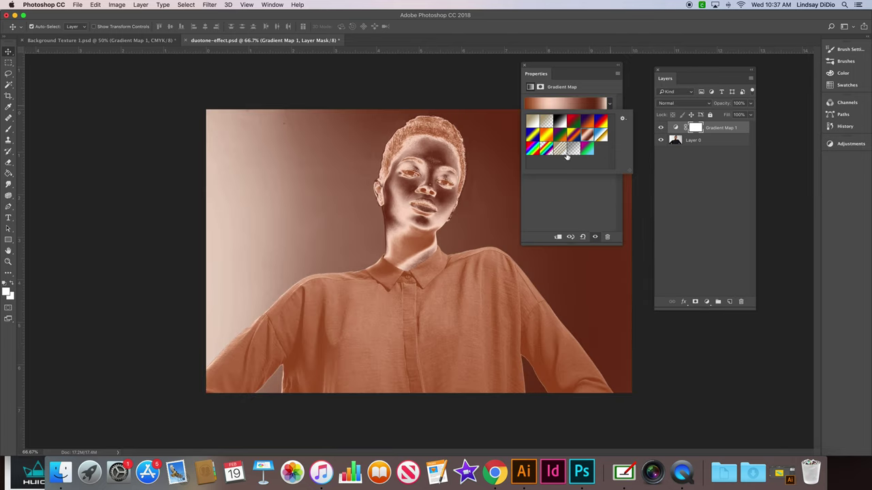
pyautogui.click(533, 151)
pyautogui.click(545, 151)
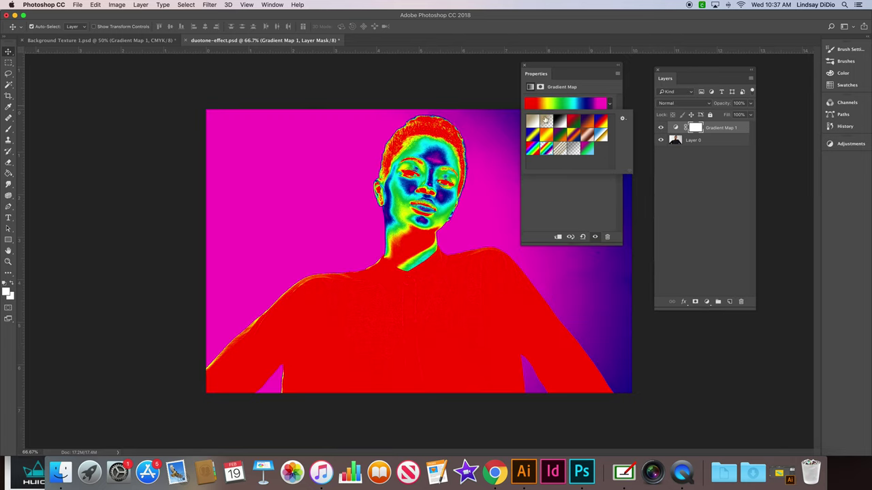
pyautogui.click(546, 134)
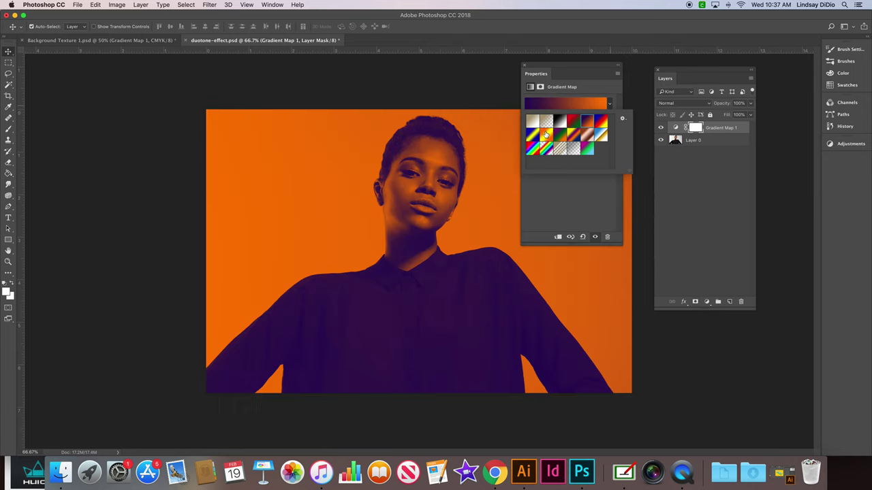
pyautogui.click(611, 104)
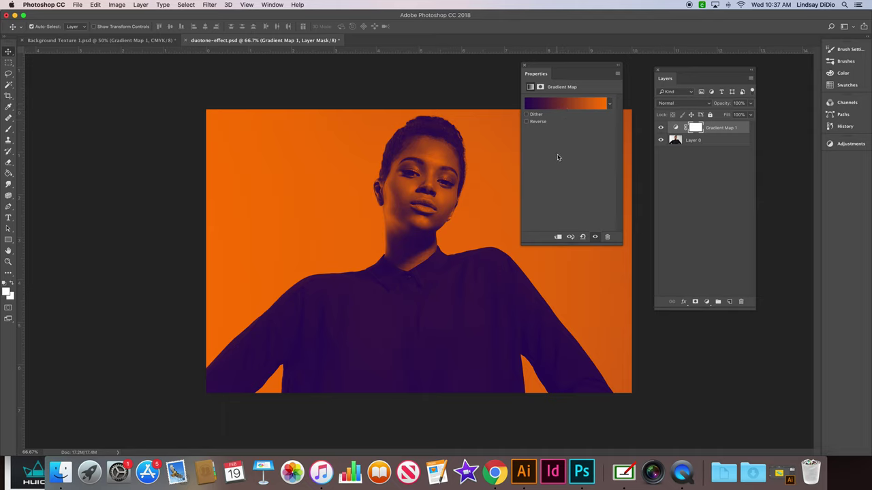
# Step: Change the gradient's dark violet stop to deep teal #0a4959
pyautogui.click(564, 107)
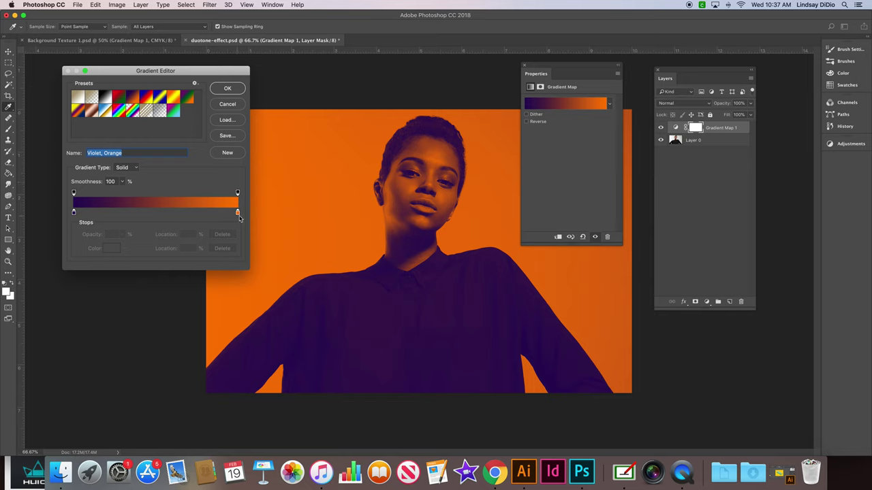
pyautogui.doubleClick(74, 213)
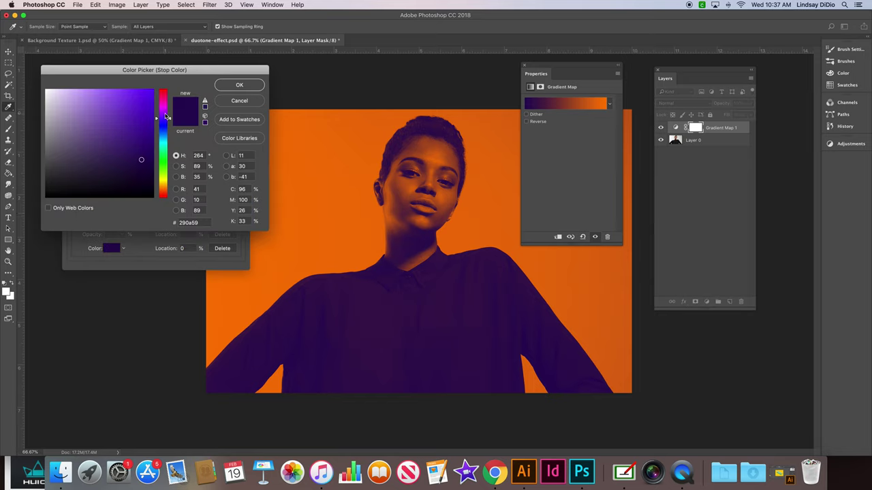
pyautogui.moveTo(166, 119)
pyautogui.mouseDown()
pyautogui.moveTo(162, 169)
pyautogui.moveTo(166, 140)
pyautogui.mouseUp()
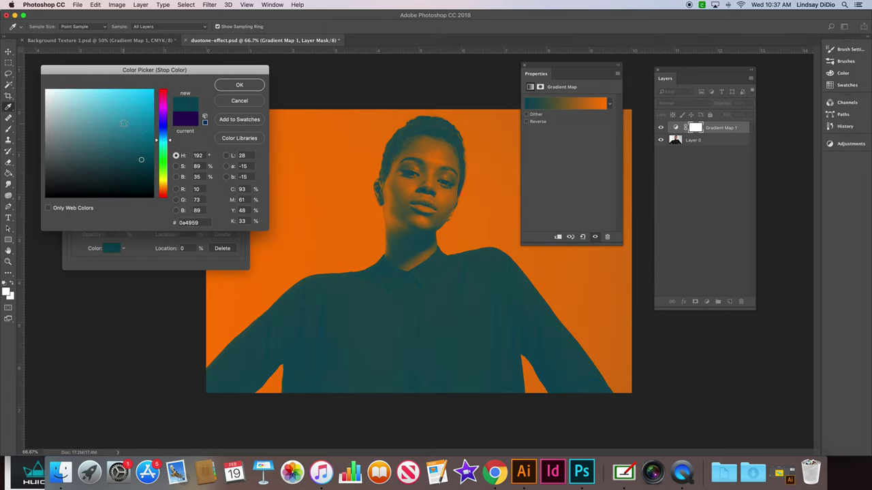
pyautogui.click(241, 89)
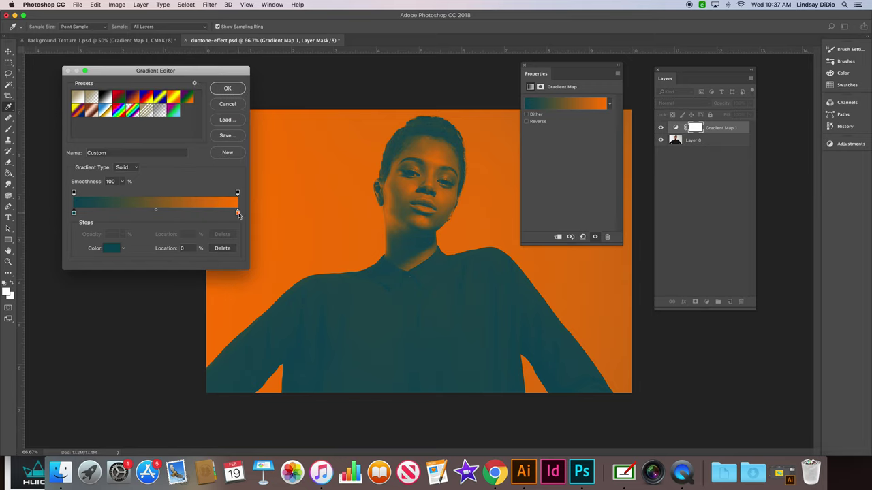
# Step: Recolor the gradient's orange light stop to pale peach #f2c89f
pyautogui.doubleClick(236, 209)
pyautogui.moveTo(151, 91)
pyautogui.mouseDown()
pyautogui.moveTo(116, 94)
pyautogui.moveTo(136, 104)
pyautogui.moveTo(139, 167)
pyautogui.moveTo(132, 156)
pyautogui.mouseUp()
pyautogui.click(80, 96)
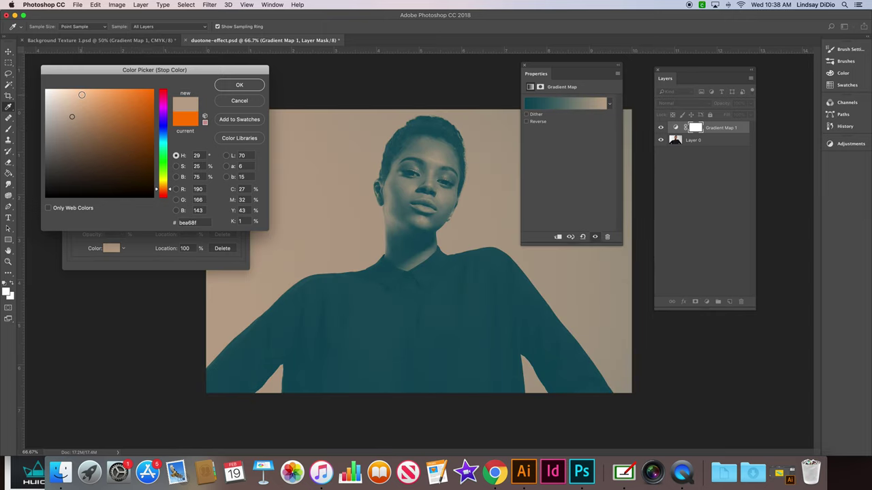
pyautogui.click(82, 95)
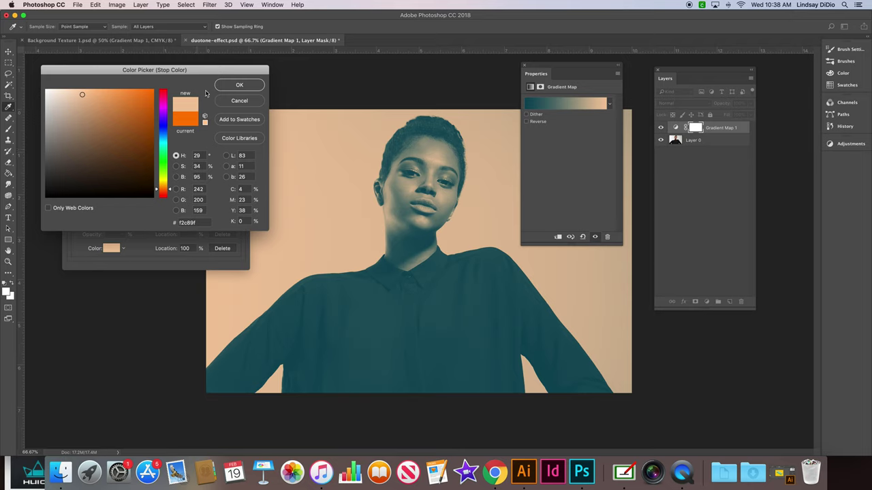
pyautogui.click(241, 86)
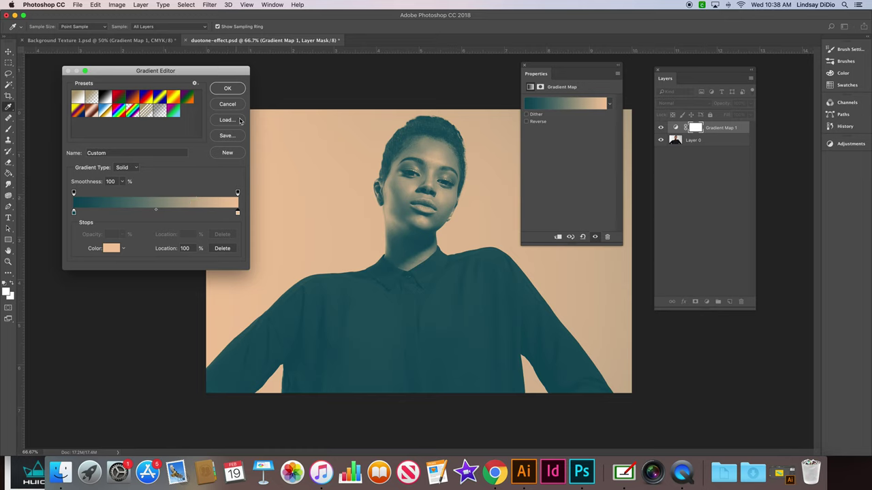
# Step: Save the custom teal-to-peach gradient to a file named real-peach.grd
pyautogui.click(225, 137)
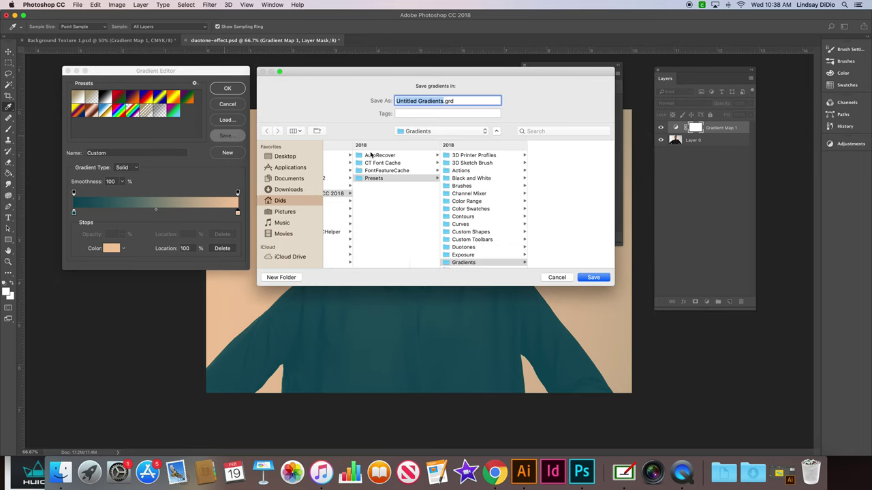
pyautogui.write('real-peach')
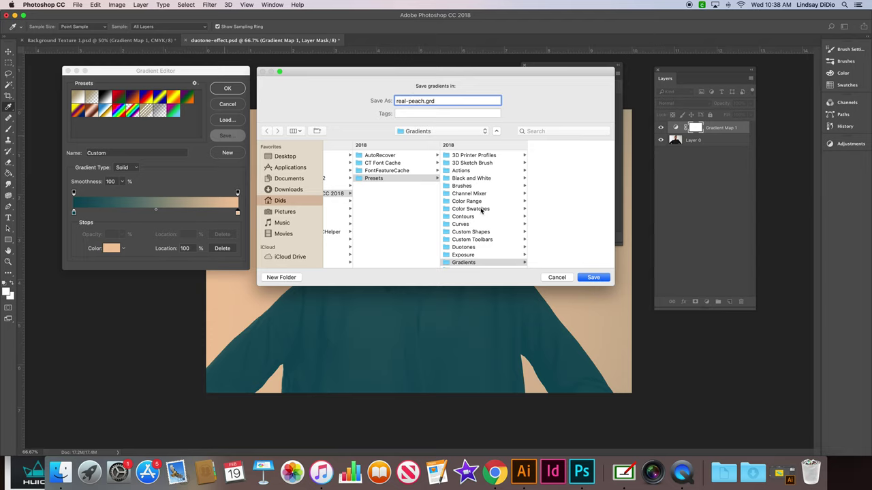
pyautogui.click(596, 277)
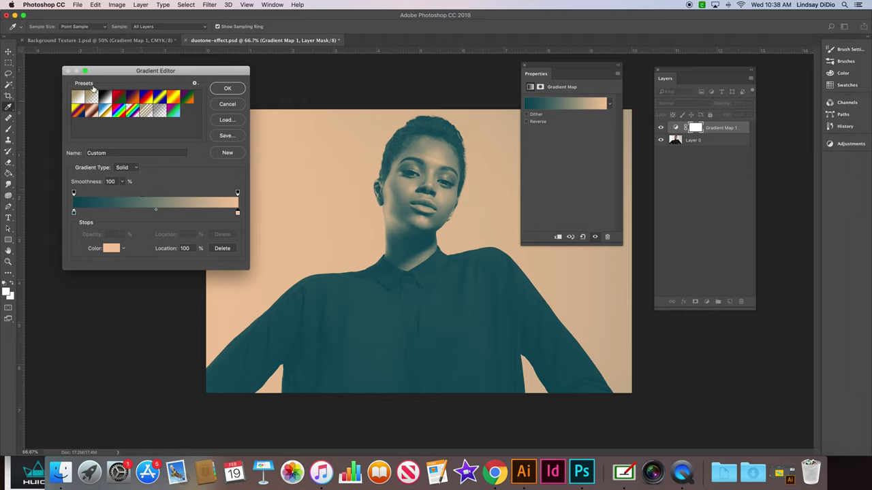
# Step: Commit the gradient, close Properties, and select the Gradient Map 1 adjustment thumbnail
pyautogui.click(228, 89)
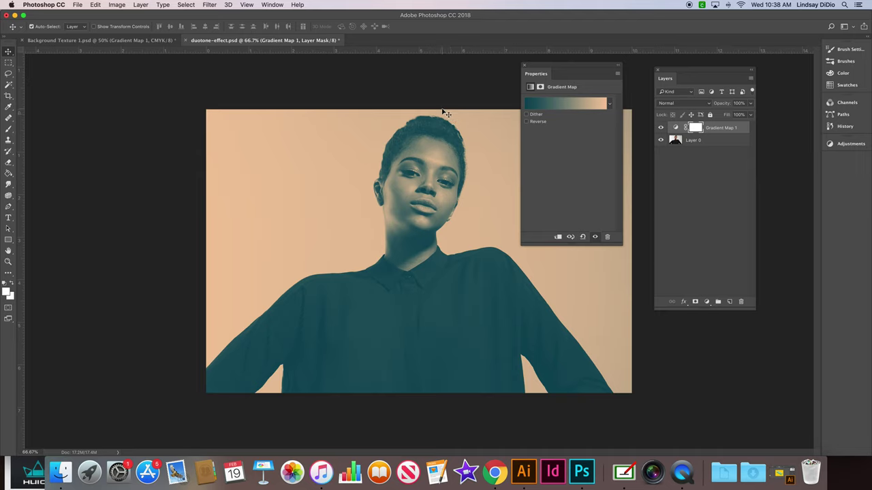
pyautogui.click(524, 65)
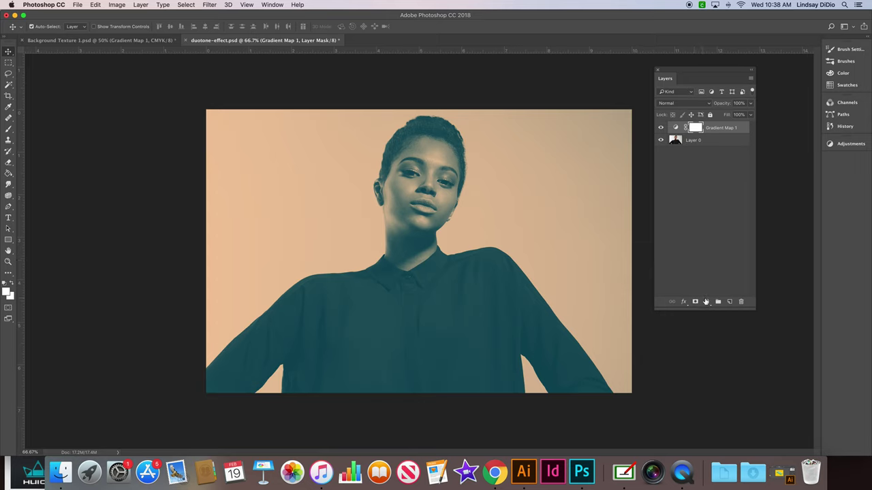
pyautogui.click(706, 302)
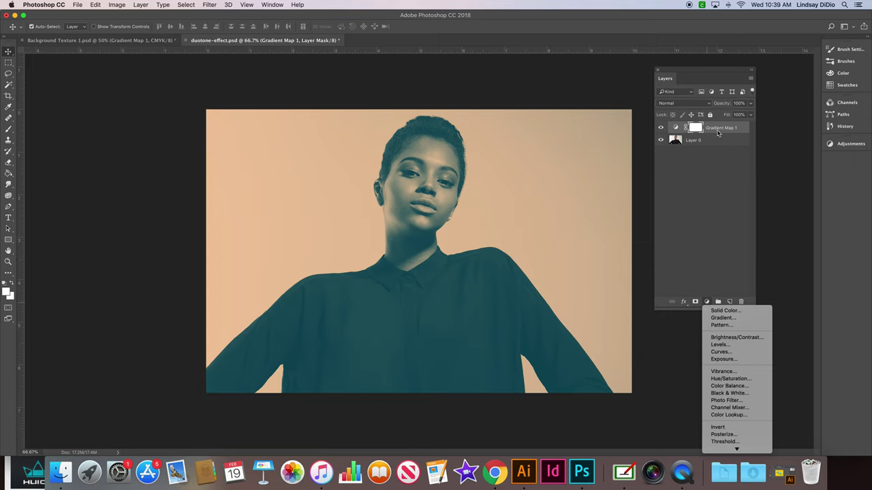
pyautogui.click(686, 185)
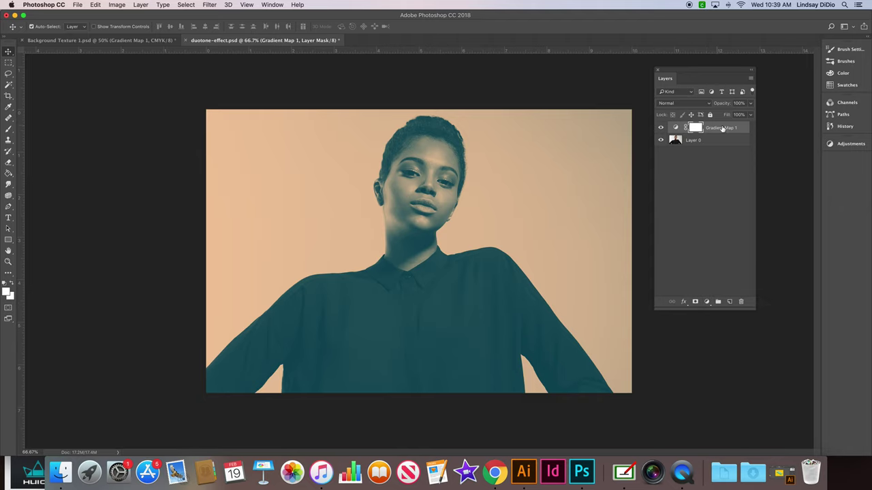
pyautogui.click(675, 129)
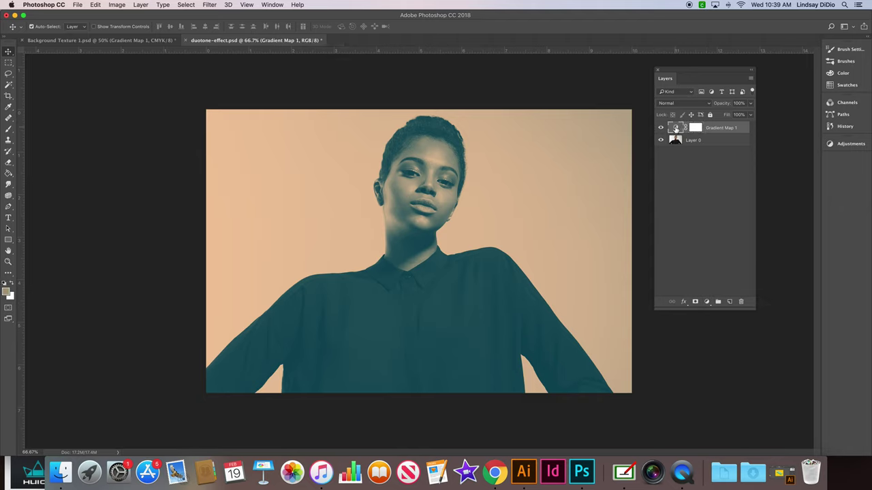
# Step: Move Gradient Map 1's teal stop to 2% and peach stop to 74%, then commit
pyautogui.doubleClick(675, 129)
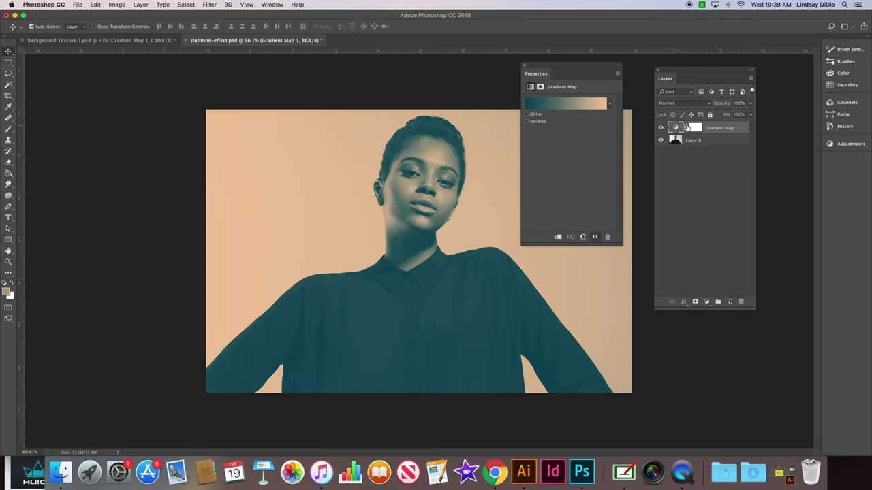
pyautogui.click(564, 105)
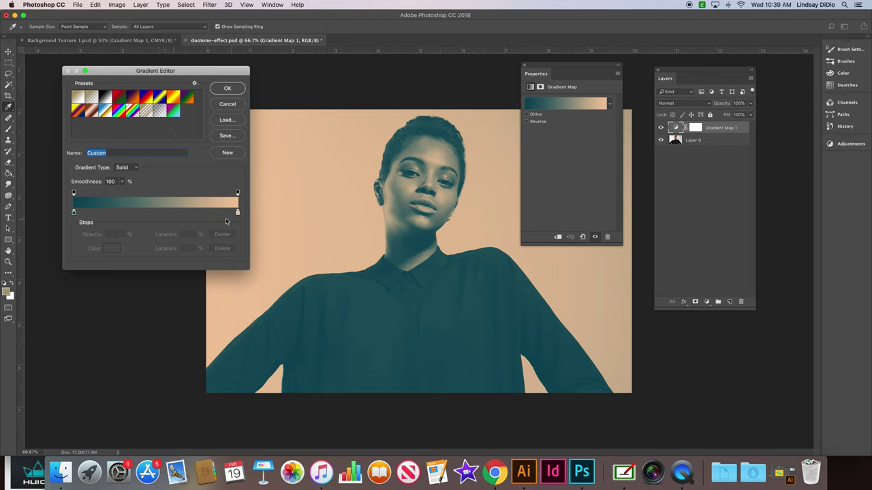
pyautogui.moveTo(237, 212); pyautogui.dragTo(196, 214)
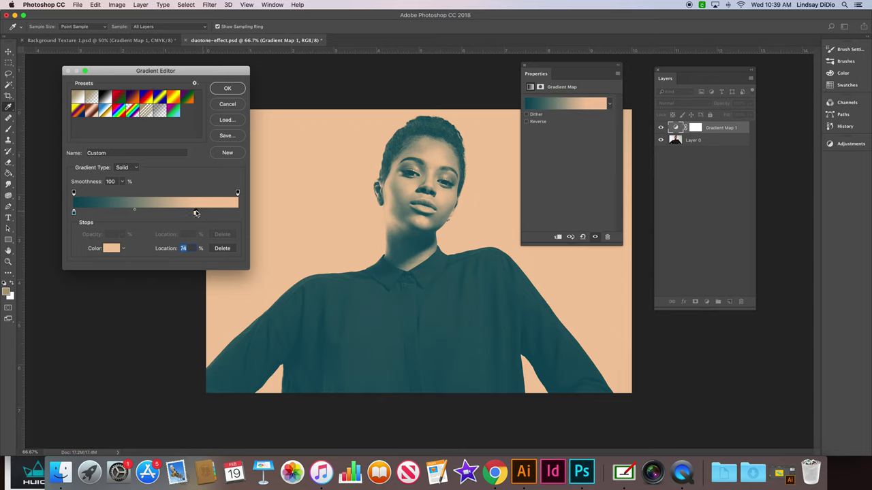
pyautogui.moveTo(75, 213)
pyautogui.mouseDown()
pyautogui.moveTo(86, 215)
pyautogui.moveTo(77, 214)
pyautogui.mouseUp()
pyautogui.click(228, 88)
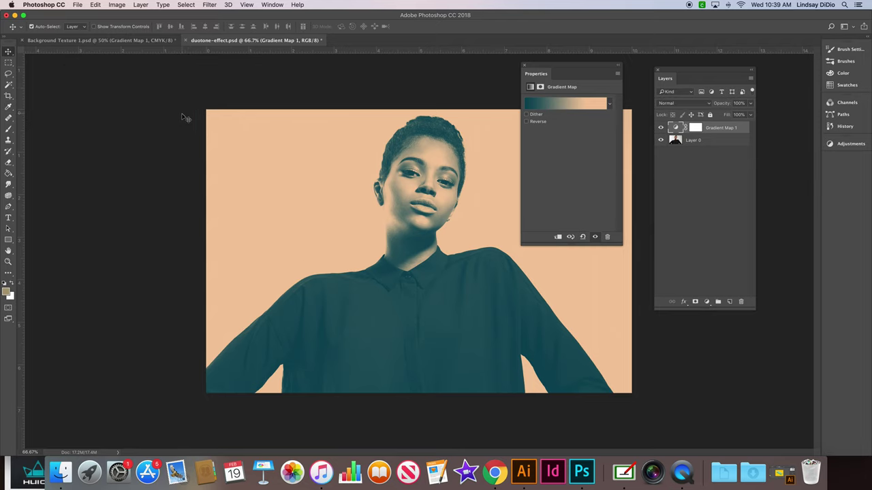